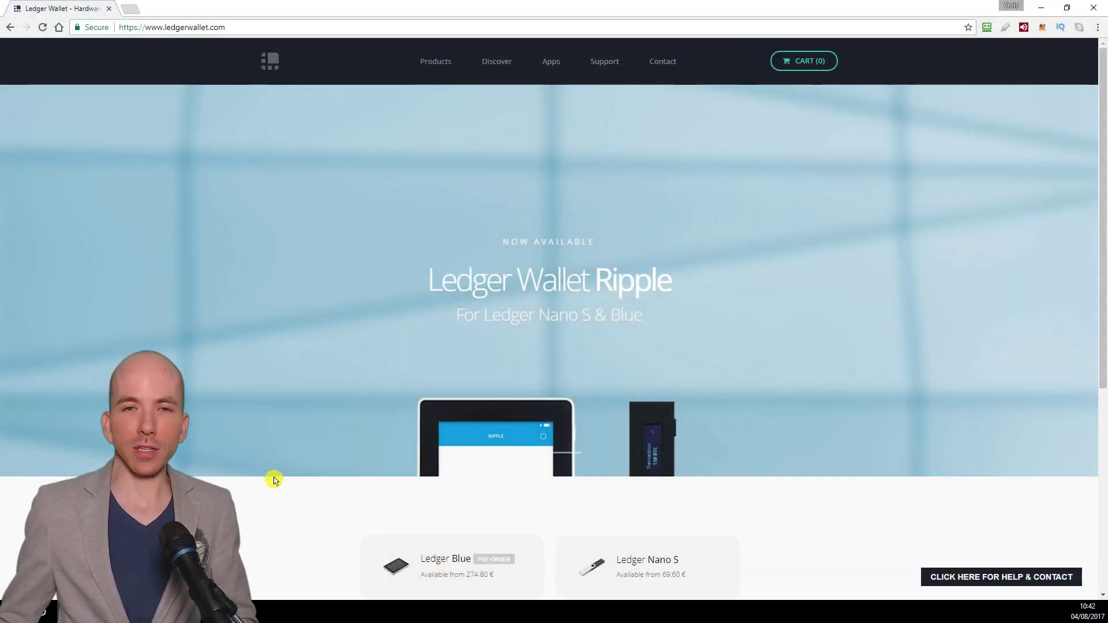
Open the Ledger Apps page and scroll down to the Wallet Apps and Management Apps lists.
left_click(553, 64)
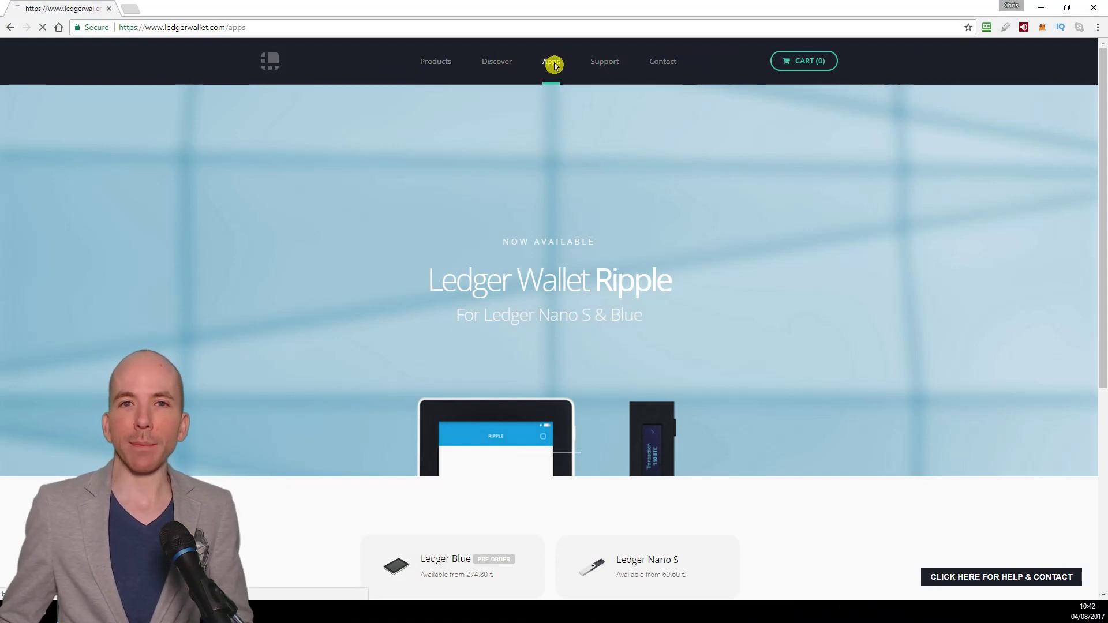
scroll(992, 352, "down", 8)
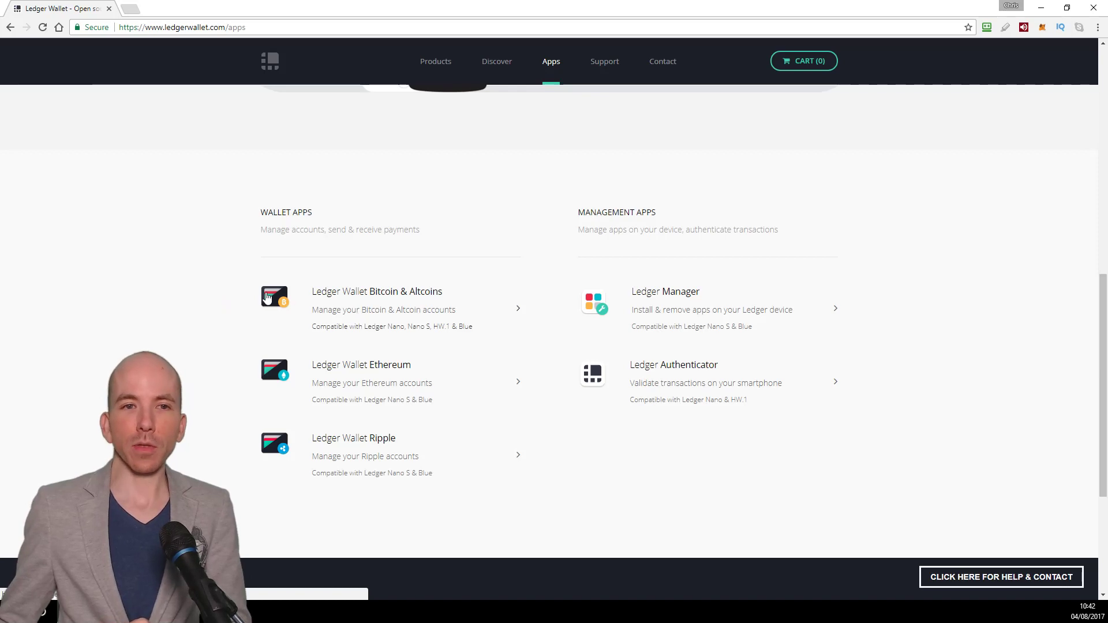
Open chrome://apps in a new tab to show Ledger Wallet Bitcoin, Ledger Manager and Ledger Wallet Ethereum.
left_click(130, 9)
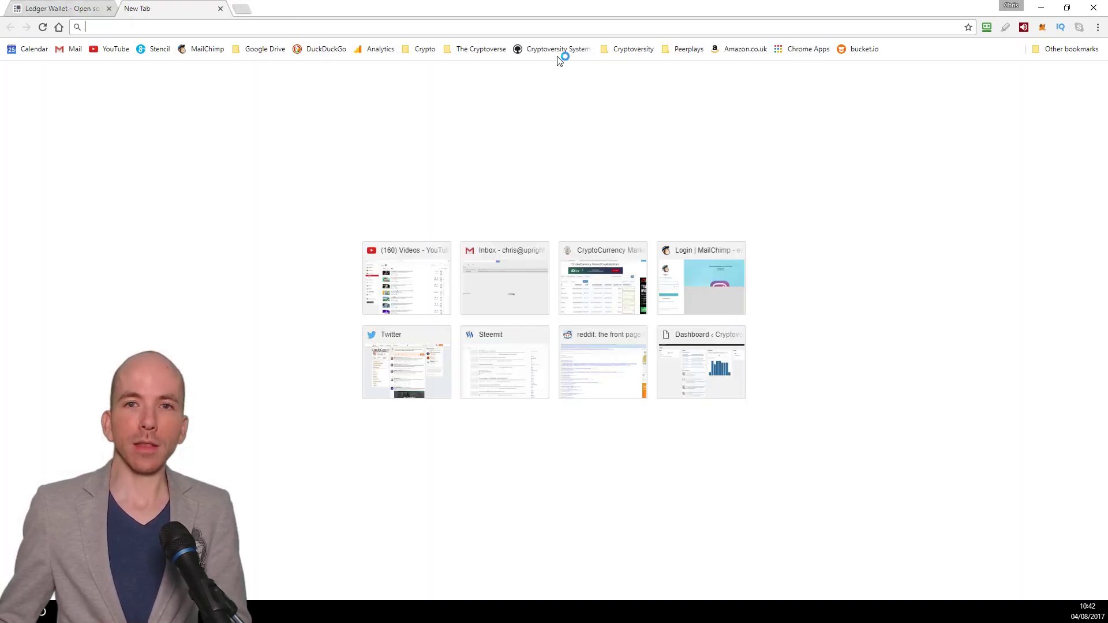
left_click(814, 51)
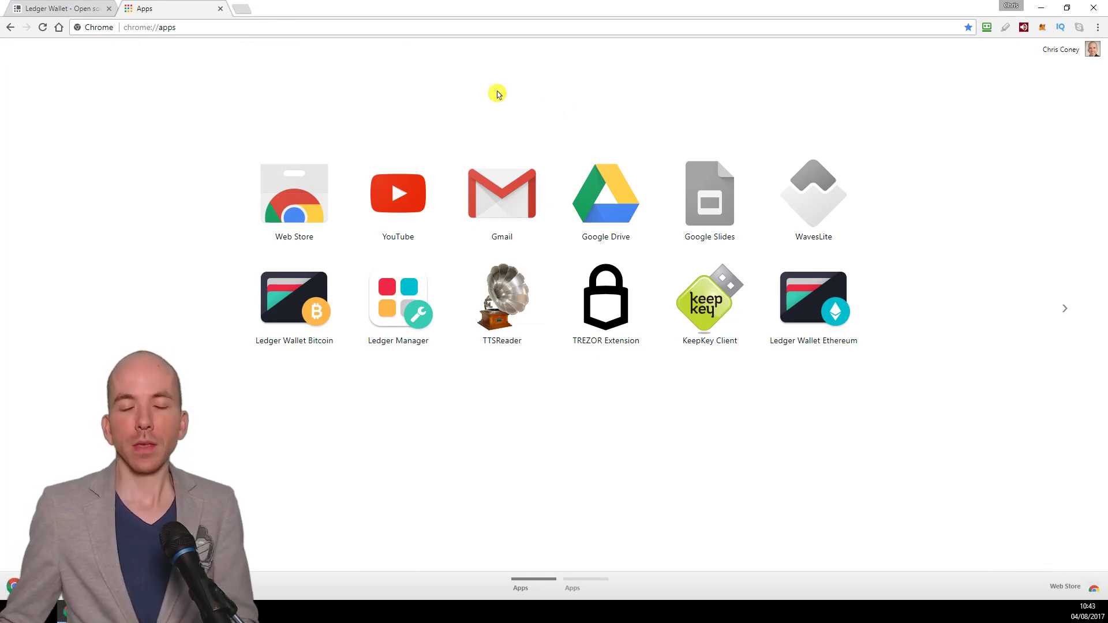
left_click(185, 27)
left_click(202, 27)
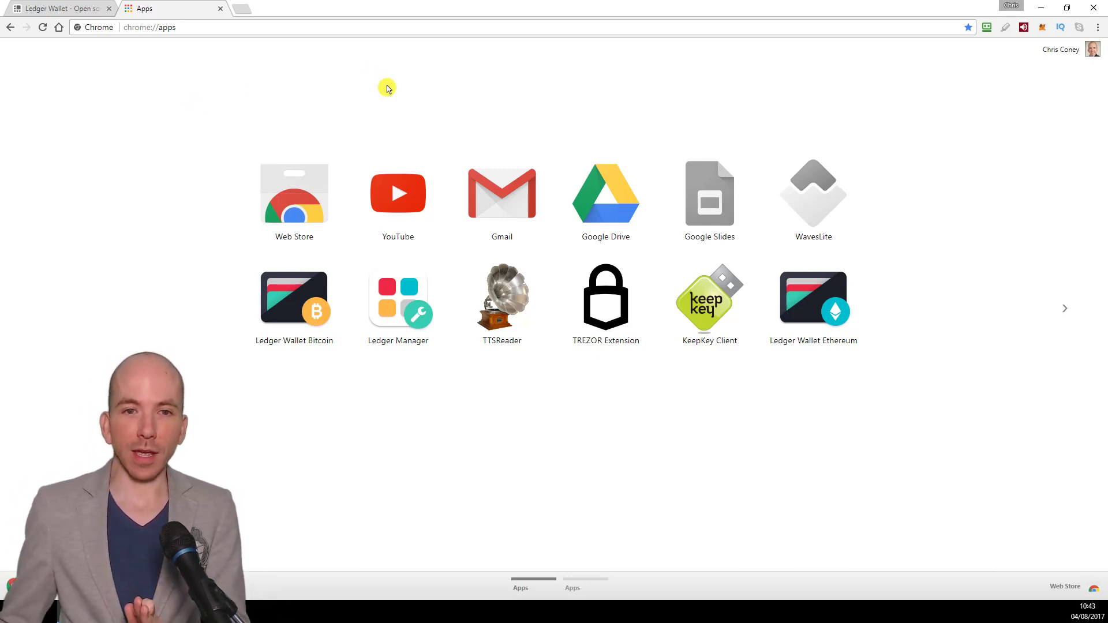
Launch Ledger Manager to list Nano S apps such as Bitcoin, Ethereum and Fido U2F.
left_click(404, 314)
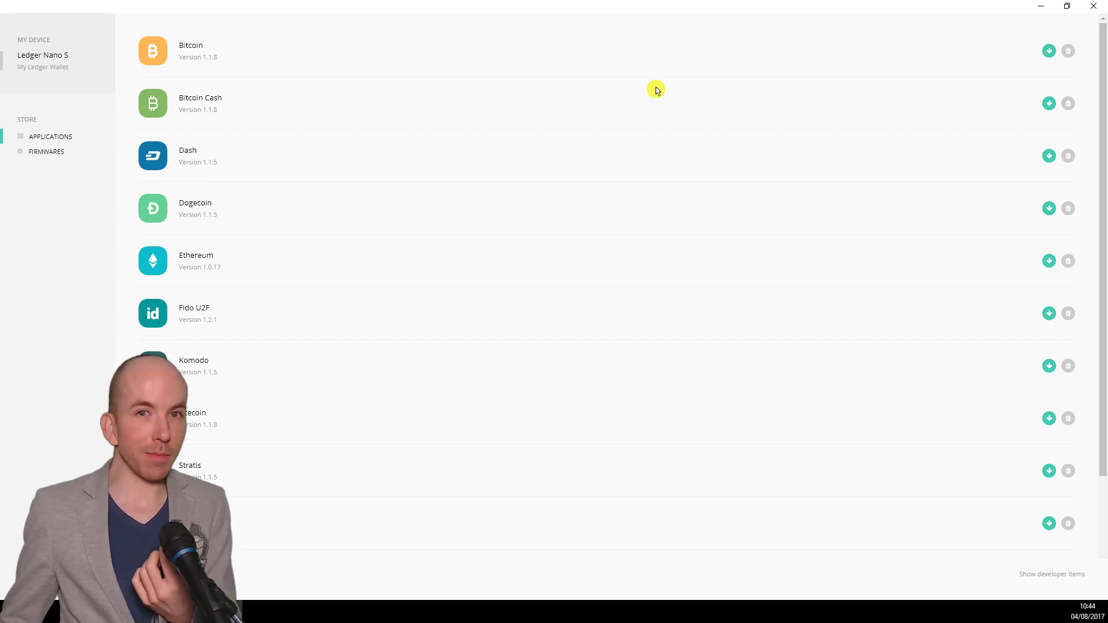
Close Ledger Manager, launch Ledger Wallet Bitcoin from chrome://apps, and choose the Bitcoin Cash chain.
left_click(1098, 9)
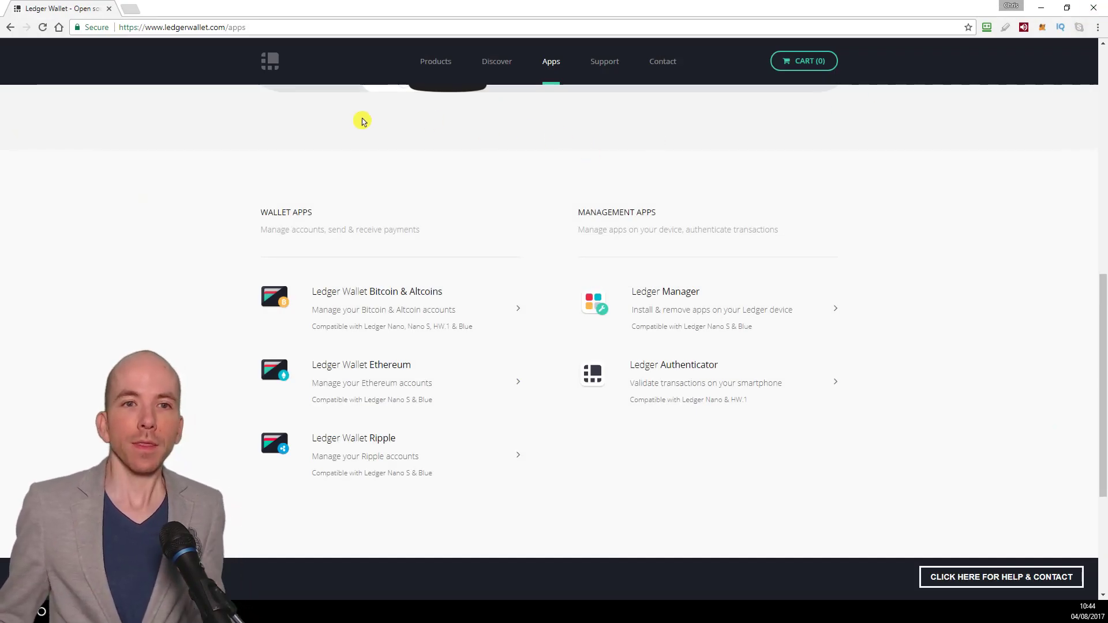
left_click(132, 10)
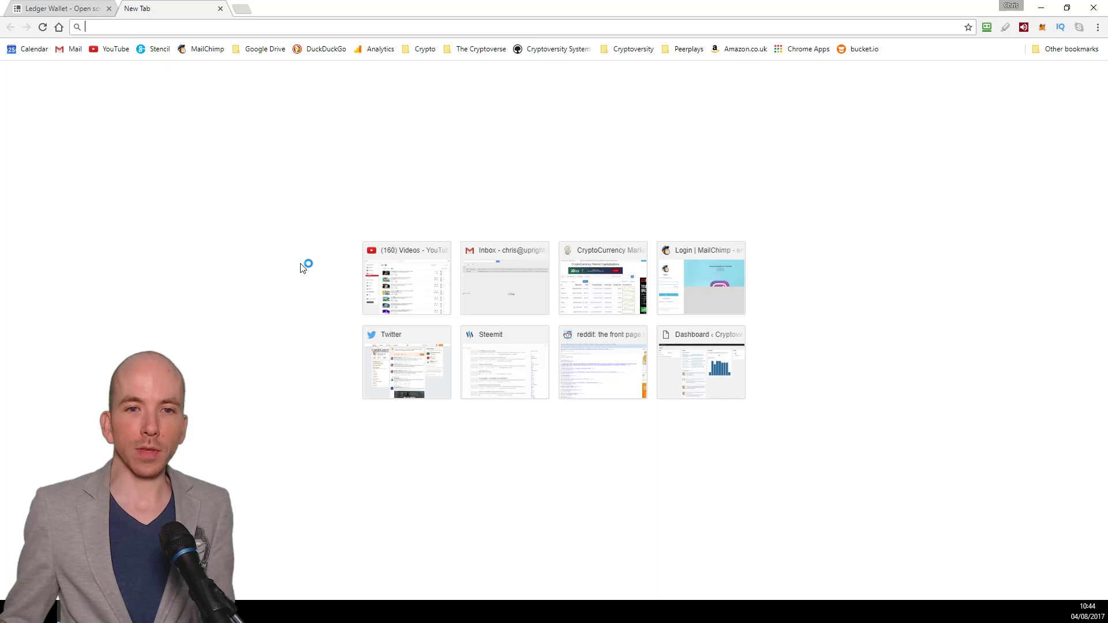
left_click(801, 50)
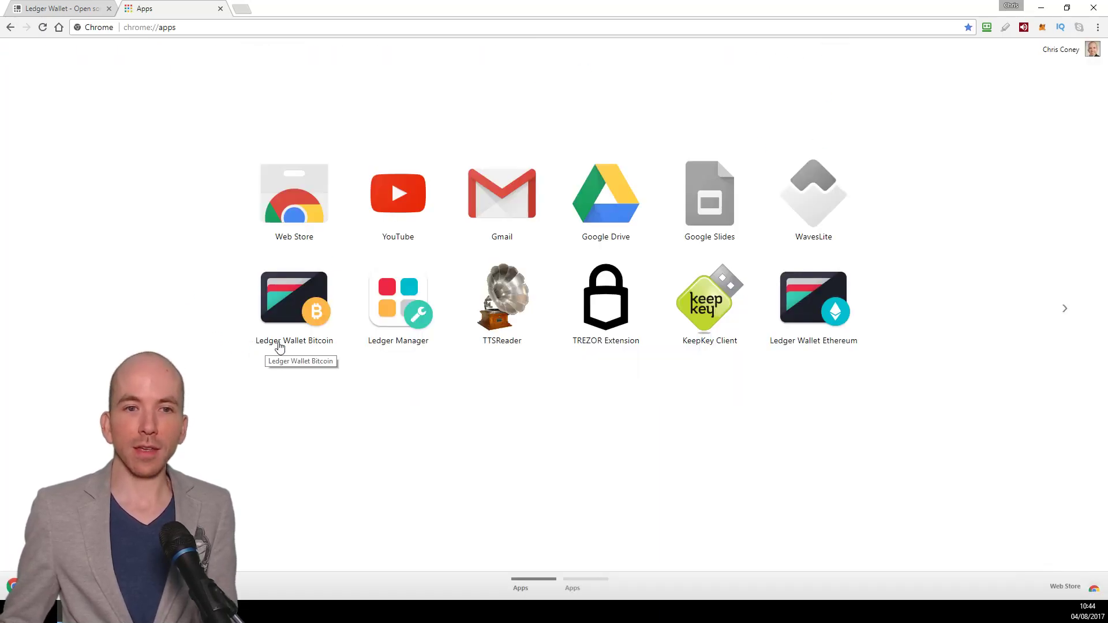
left_click(299, 331)
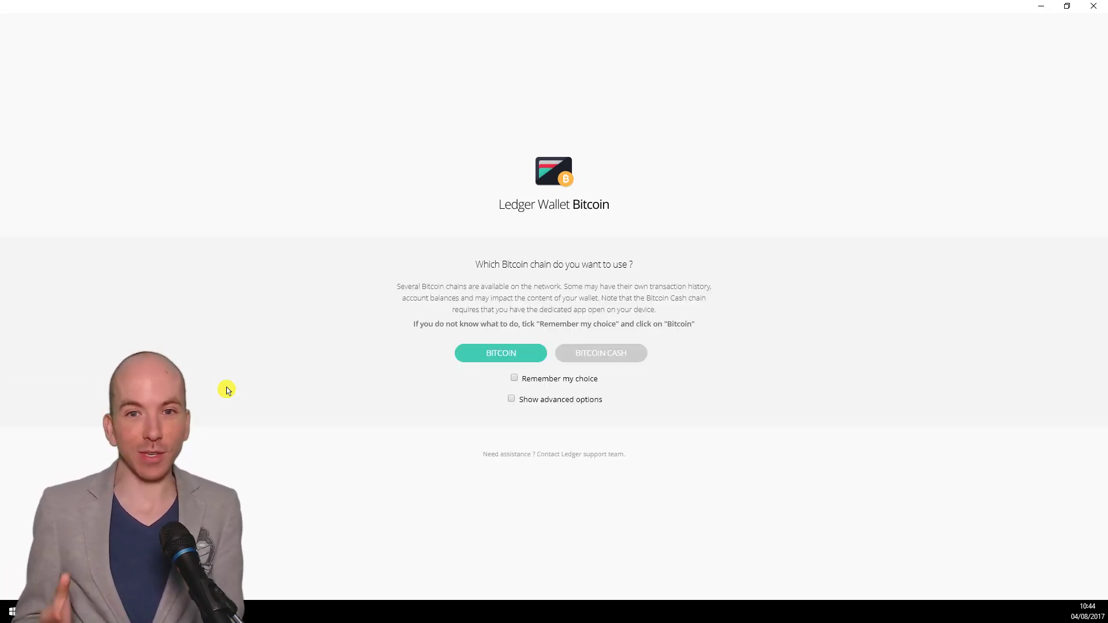
left_click(597, 358)
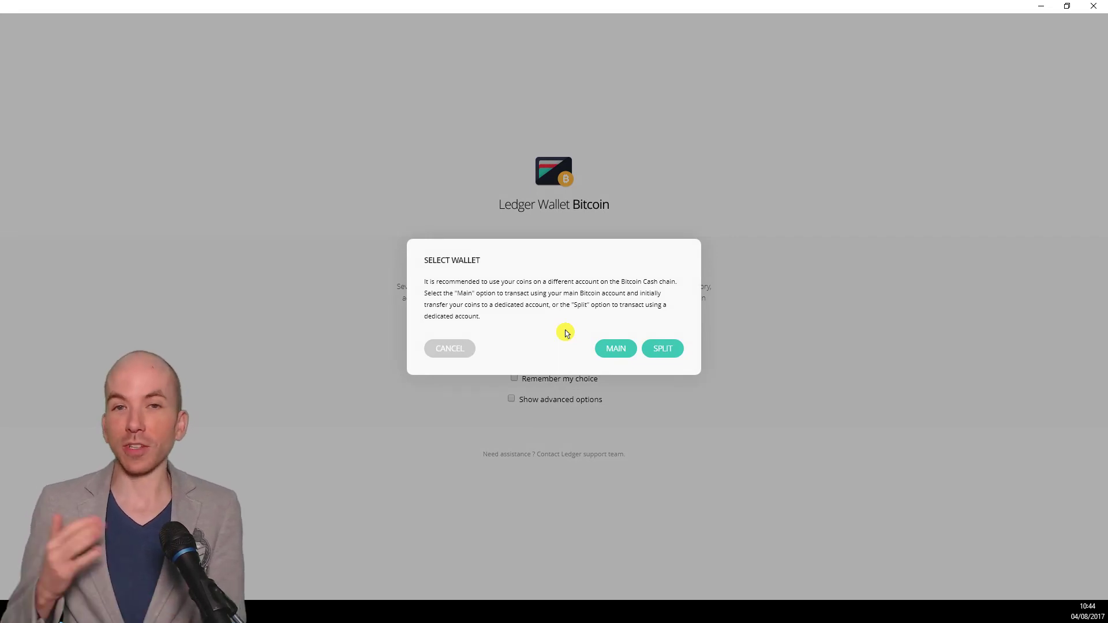
Choose the Split wallet and let the Bitcoin Cash account sync to BCH 2.57220065.
left_click(671, 350)
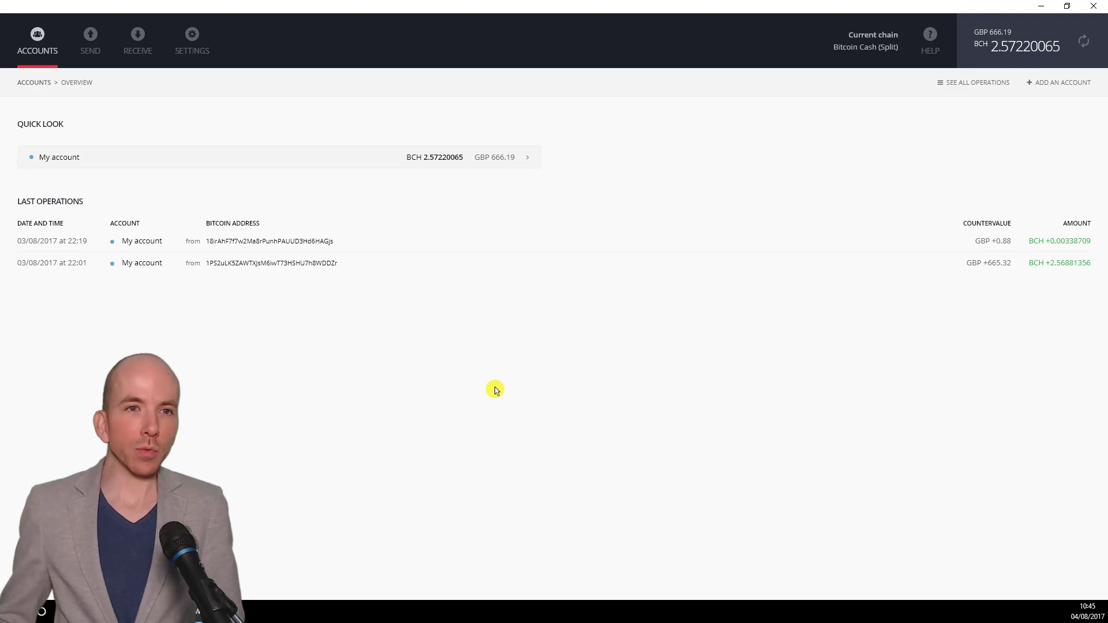
Copy the Split wallet's Bitcoin Cash receive address into a Notepad document, then close the receive view.
left_click(137, 49)
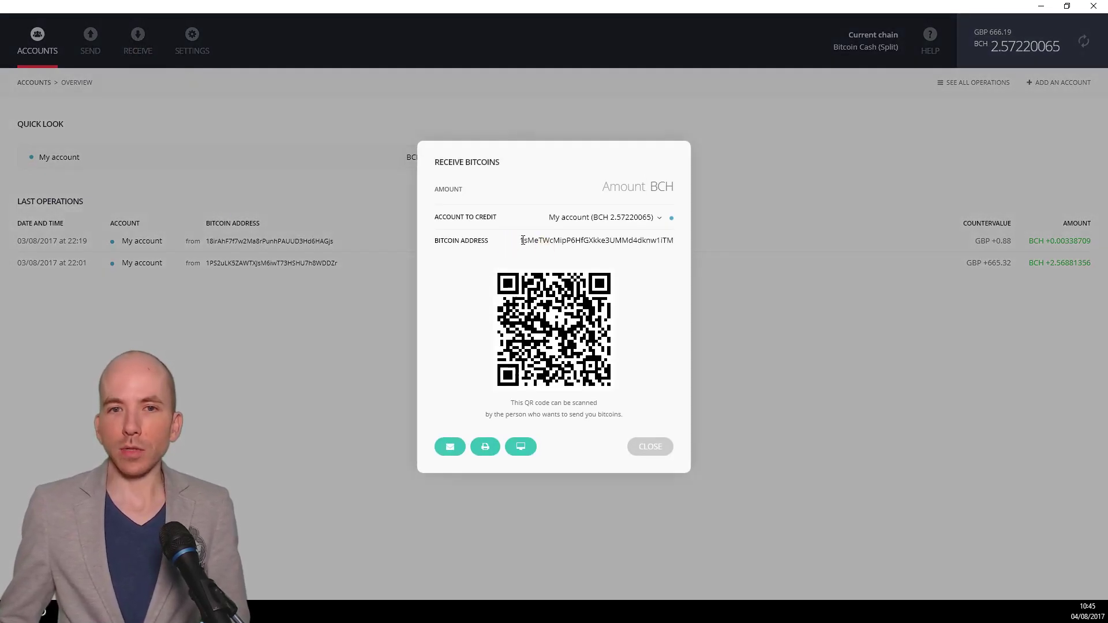
left_click_drag(521, 240, 679, 239)
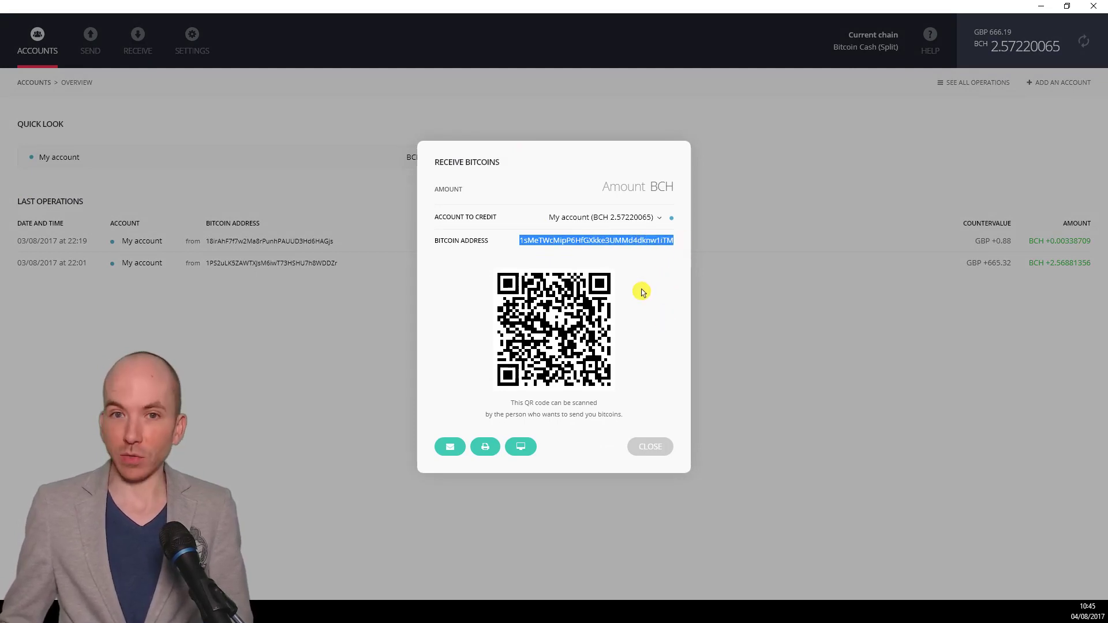
right_click(640, 245)
left_click(644, 247)
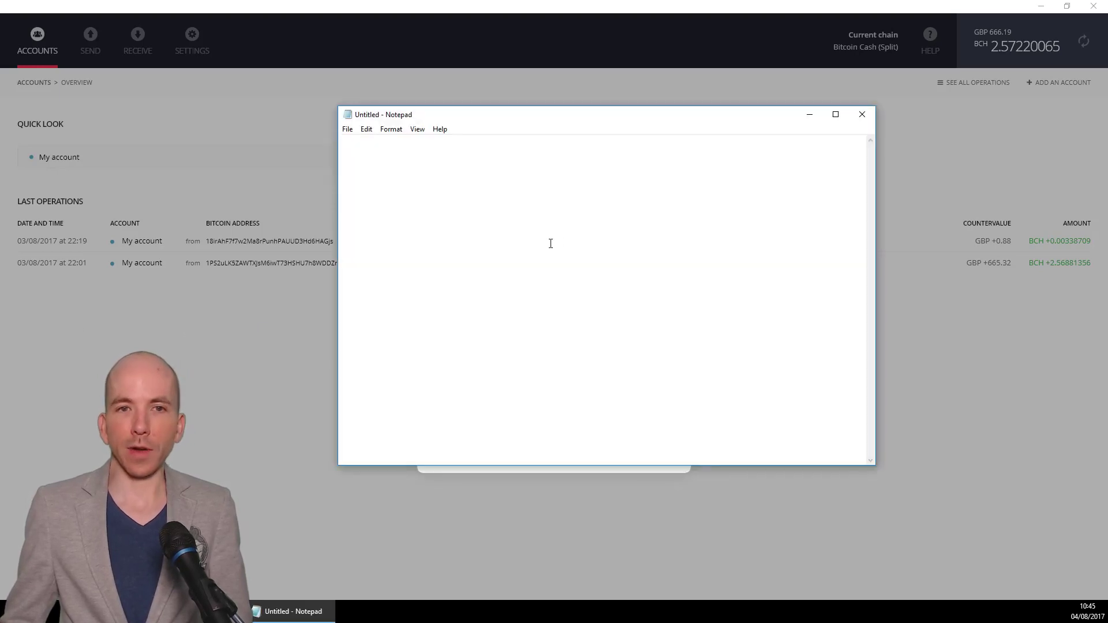
right_click(556, 244)
left_click(539, 294)
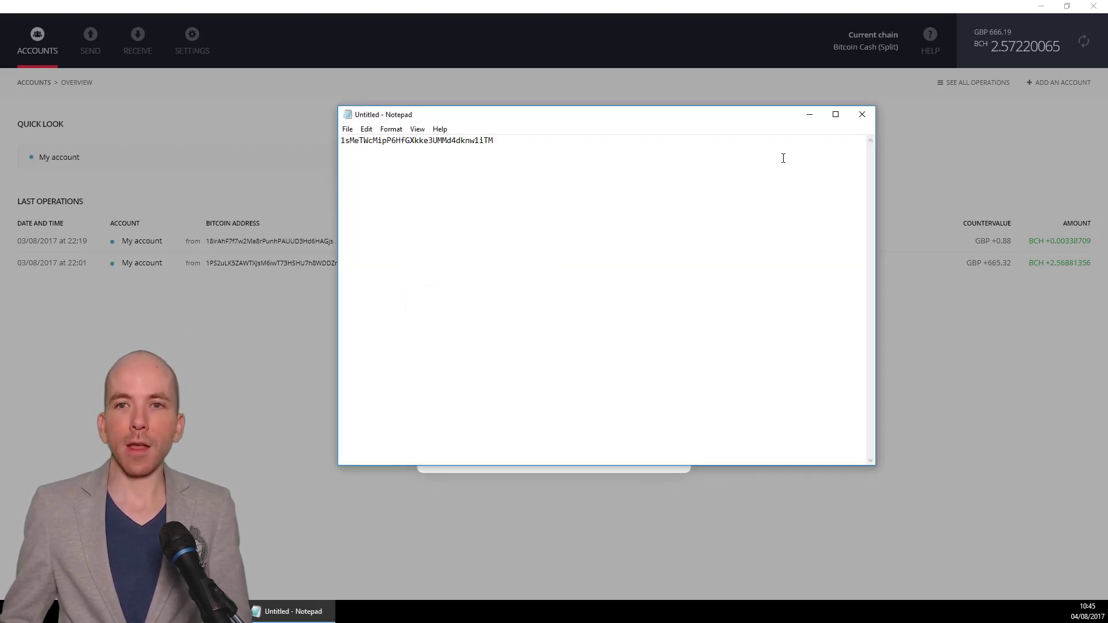
left_click(809, 115)
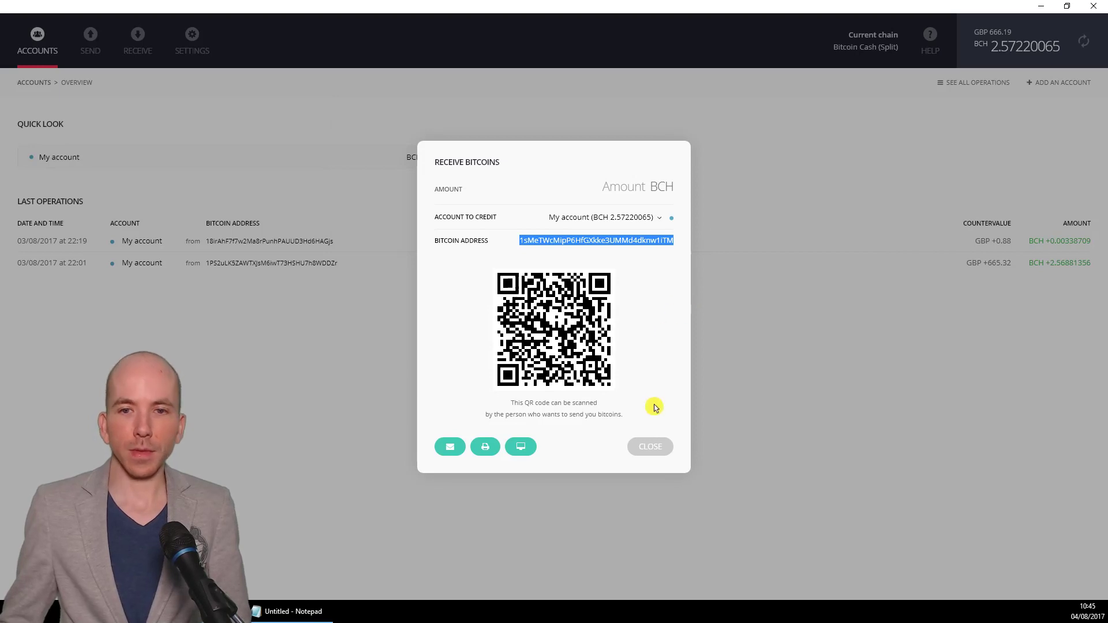
left_click(650, 447)
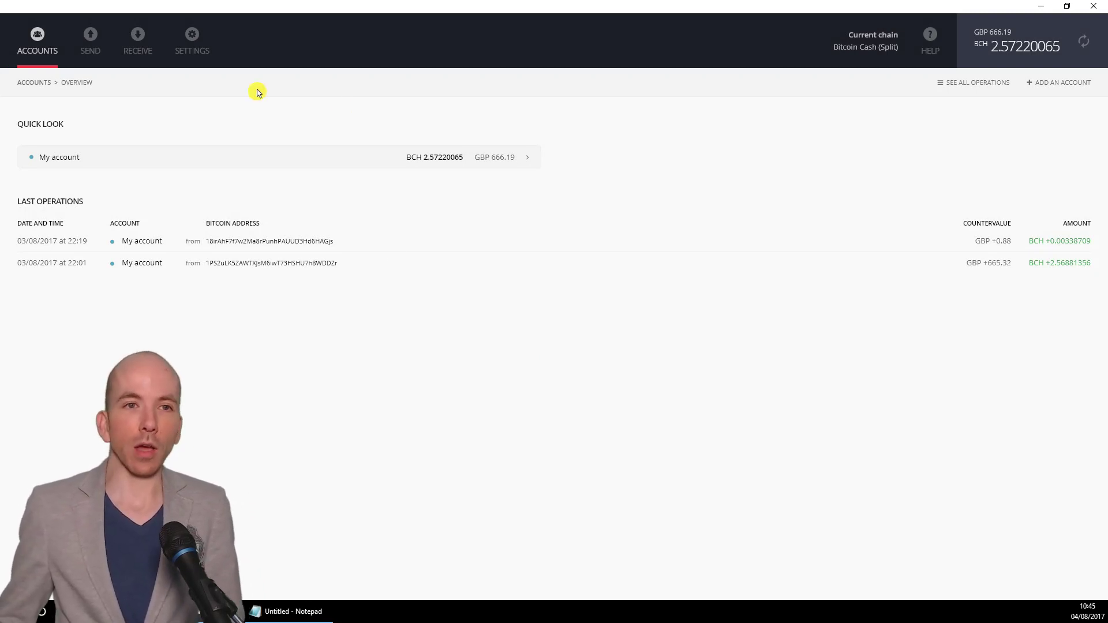
Under Settings > Blockchains, pick Bitcoin Cash and switch to the Main wallet.
left_click(192, 37)
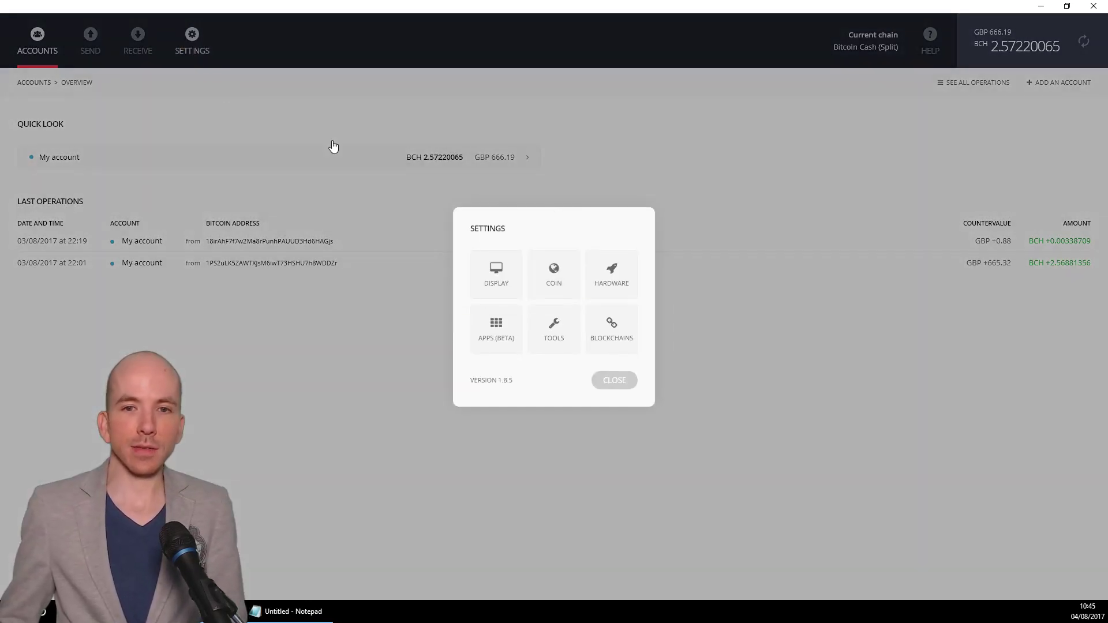
left_click(614, 335)
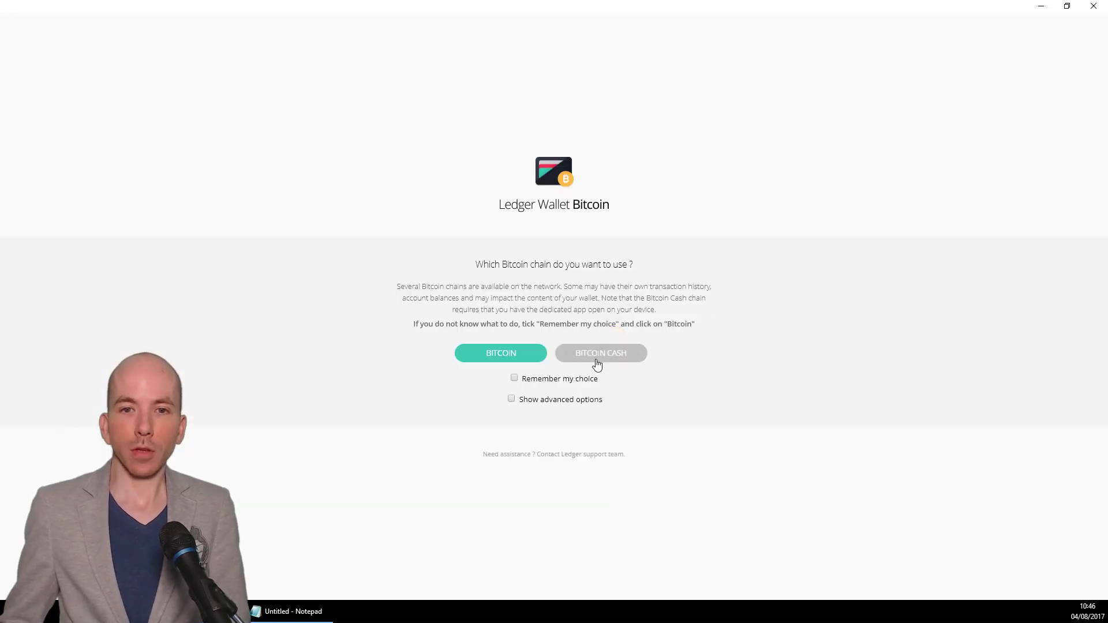
left_click(597, 358)
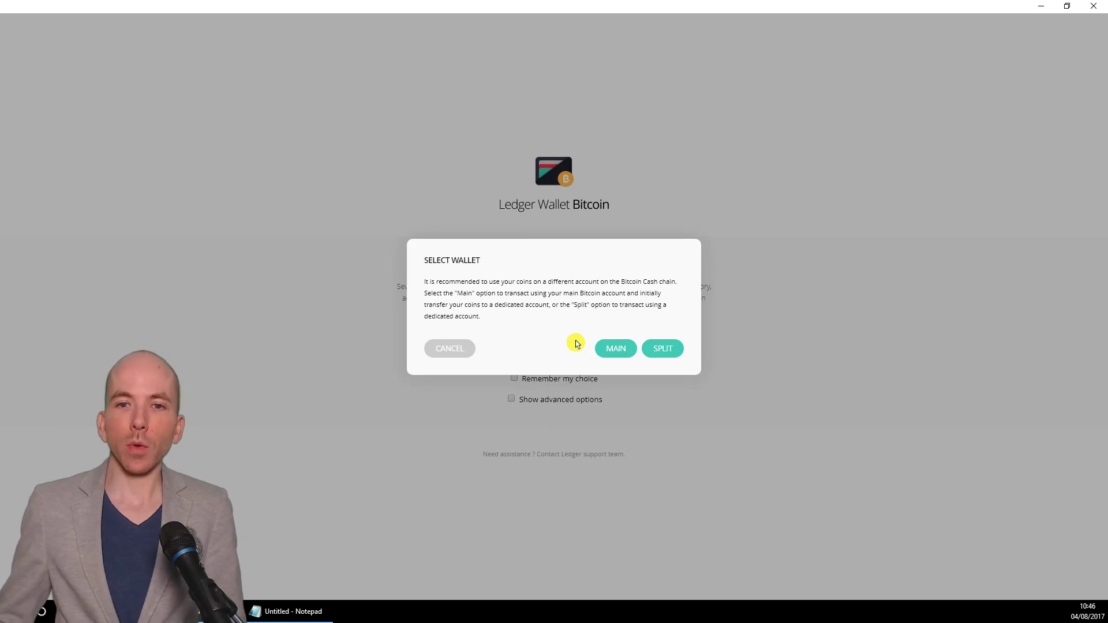
left_click(610, 351)
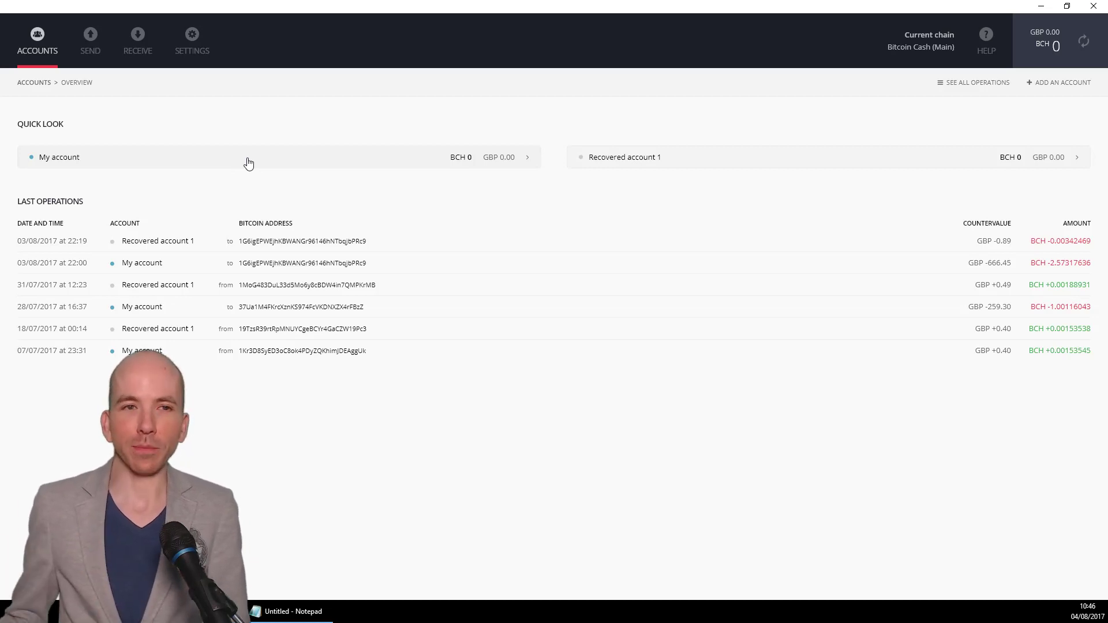
Start a send from My account with the amount set to MAX.
left_click(74, 167)
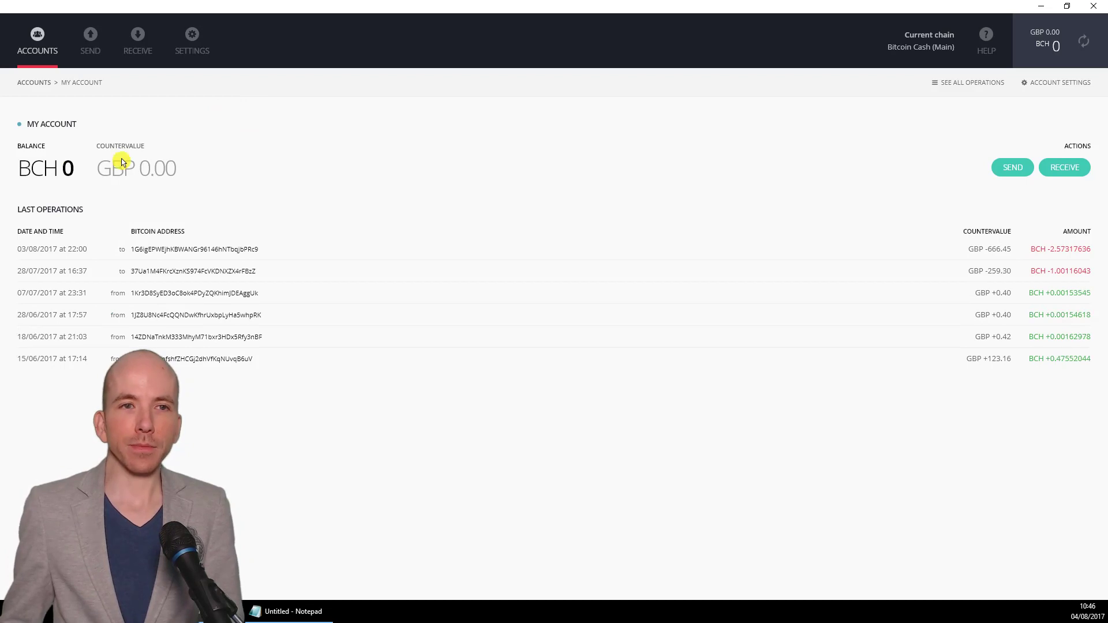
left_click(91, 46)
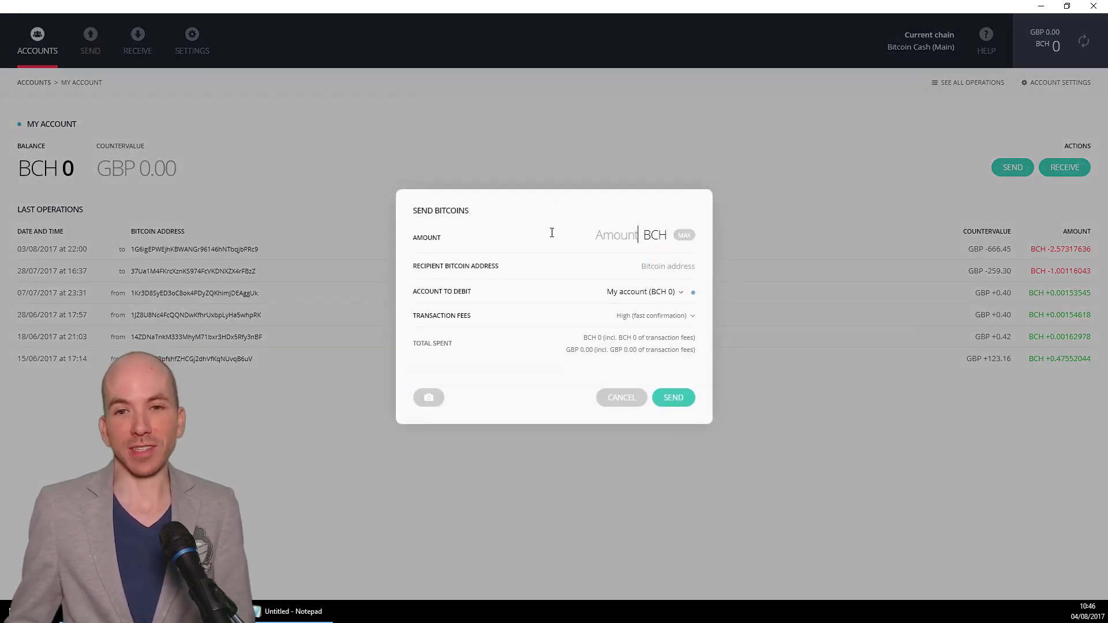
left_click(684, 235)
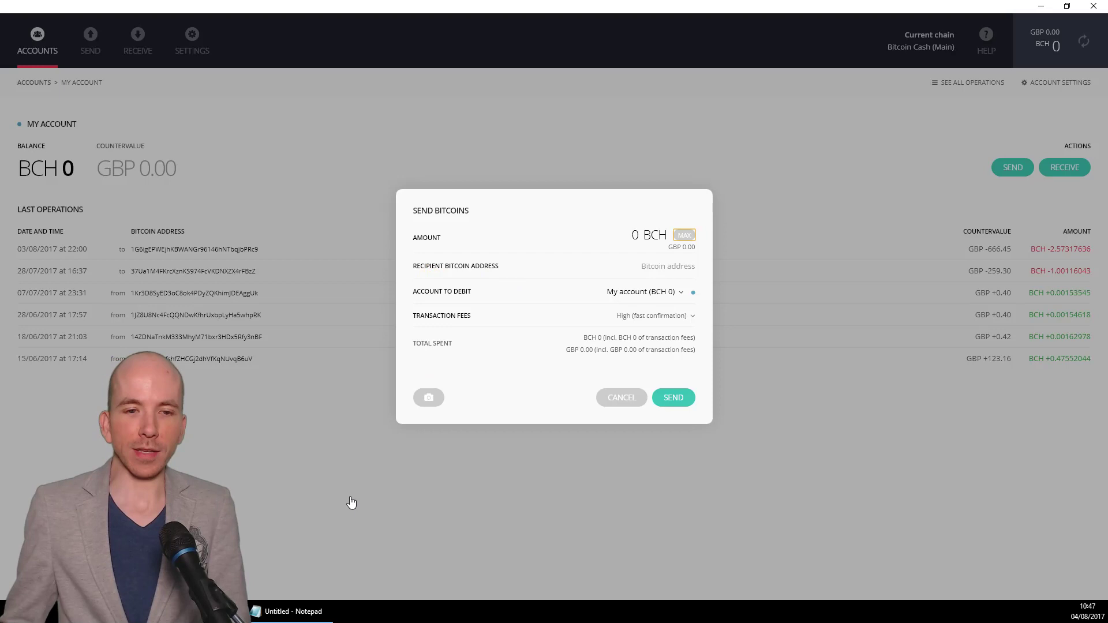
Paste the Split address from Notepad as recipient, then cancel the send and return to Accounts.
left_click(298, 615)
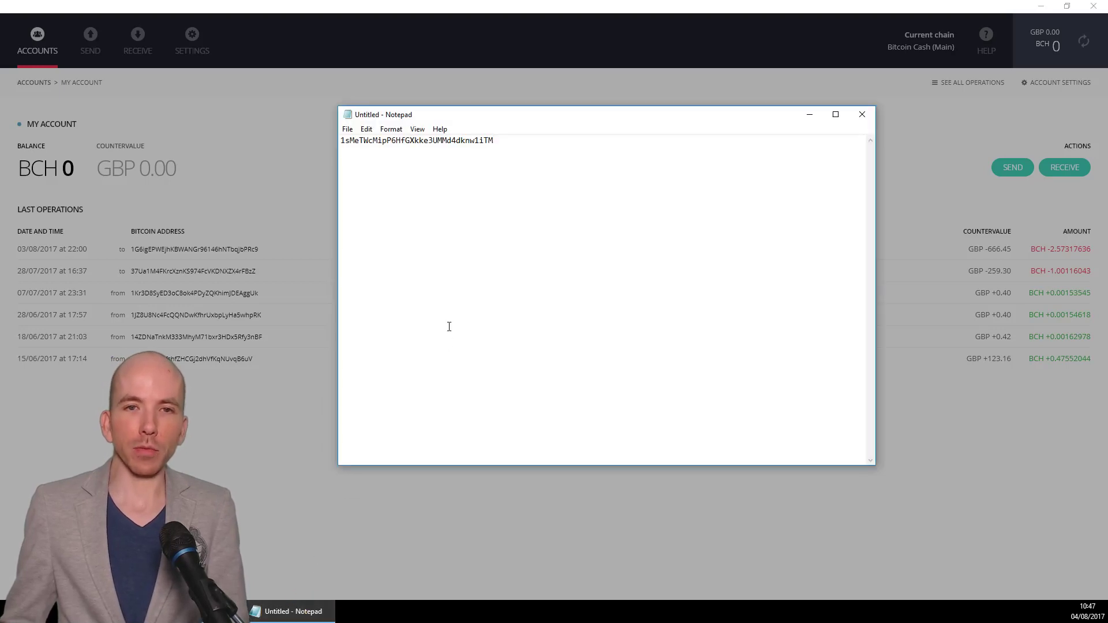
left_click_drag(541, 147, 337, 141)
right_click(471, 139)
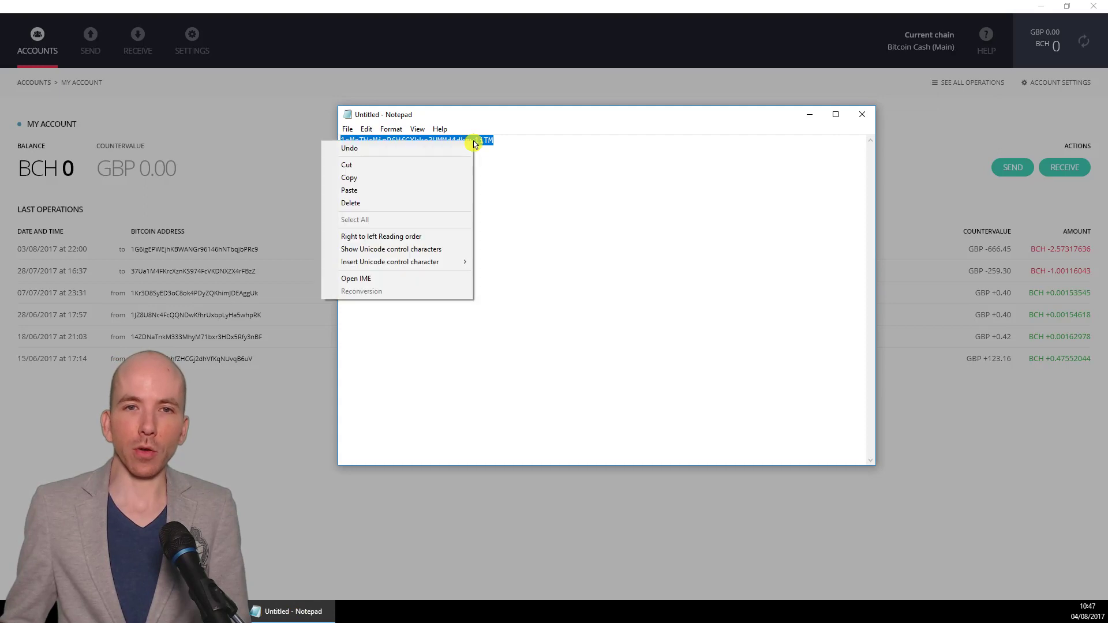
left_click(440, 178)
key("alt+Tab")
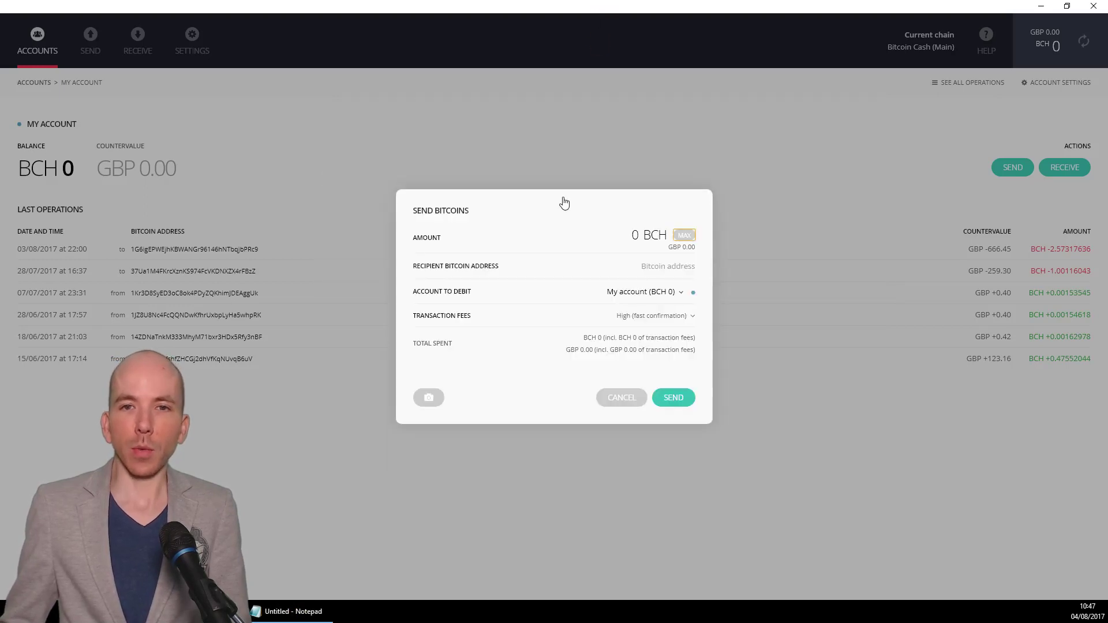
right_click(643, 267)
left_click(707, 336)
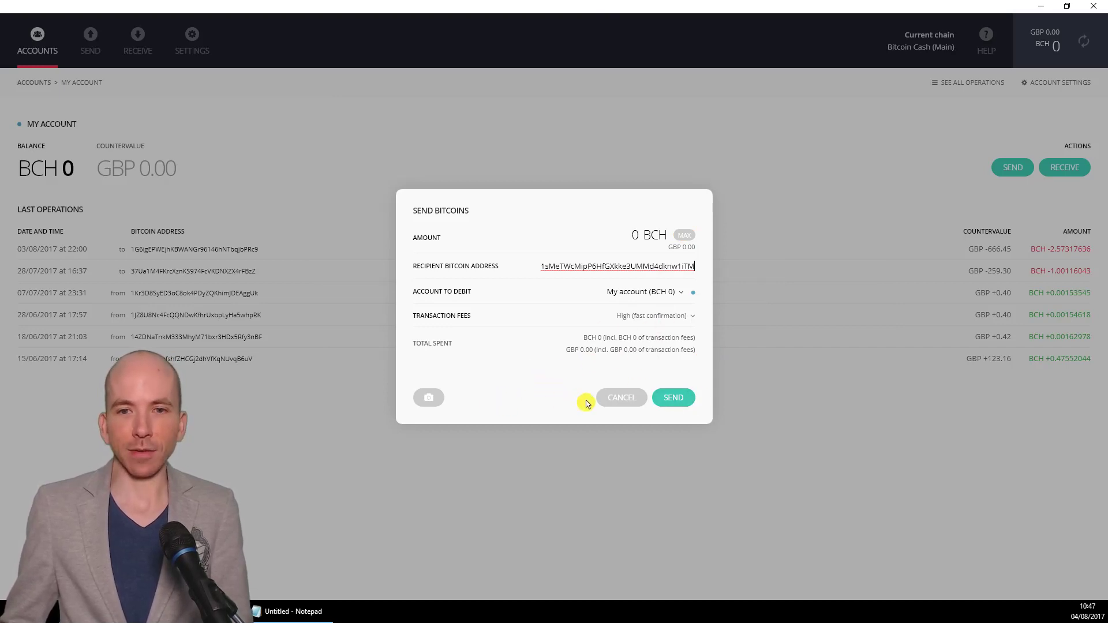
left_click(619, 400)
left_click(33, 53)
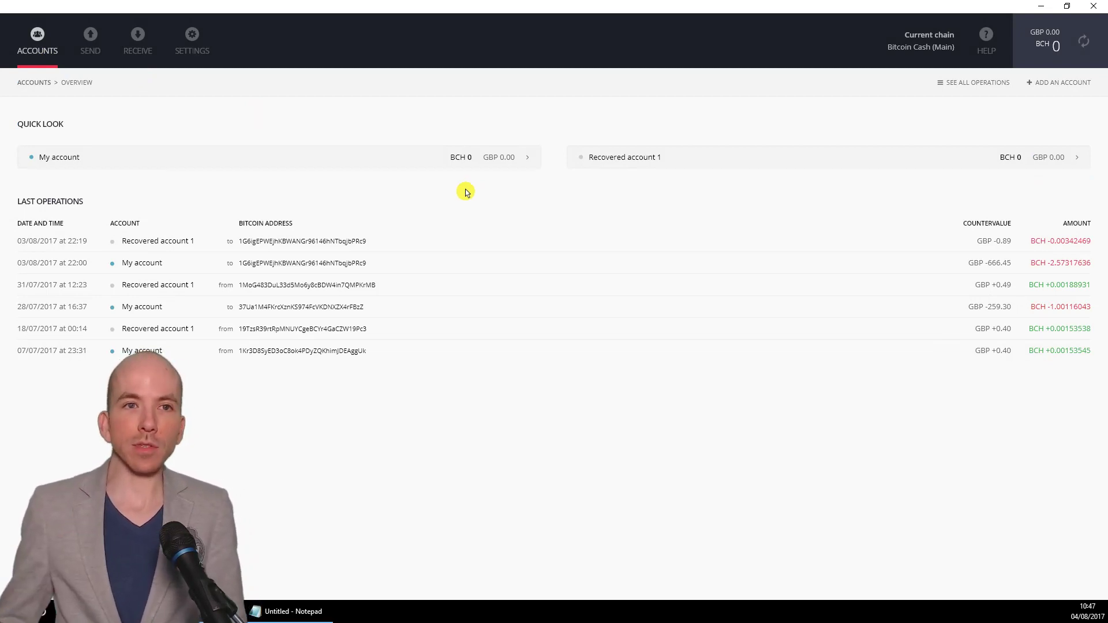
Under Settings > Blockchains, pick Bitcoin Cash and choose the Split wallet.
left_click(202, 49)
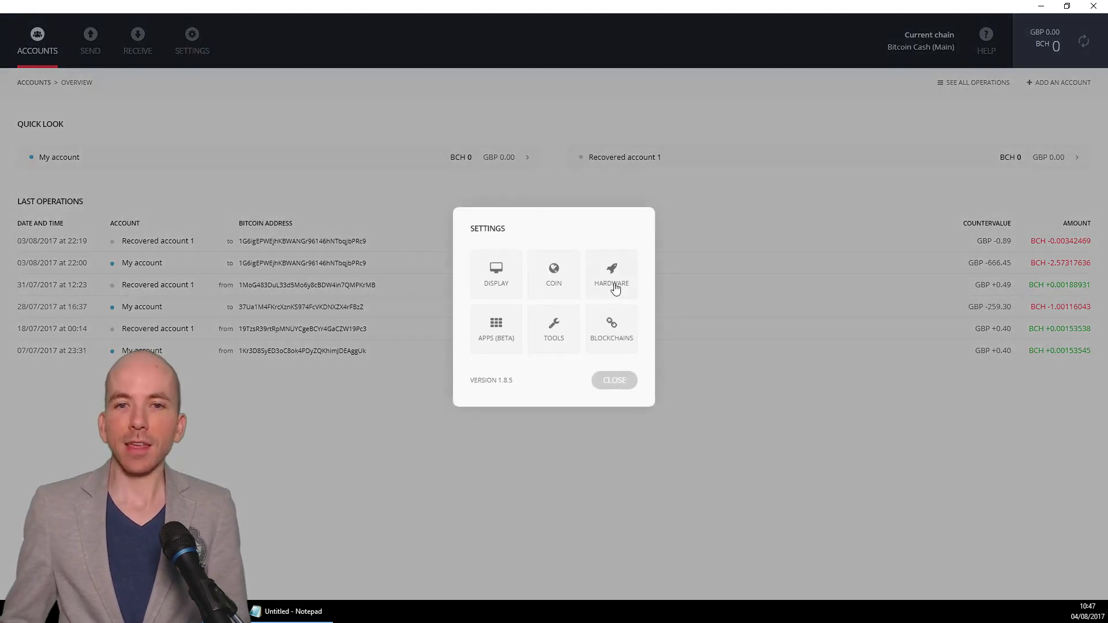
left_click(610, 327)
left_click(607, 353)
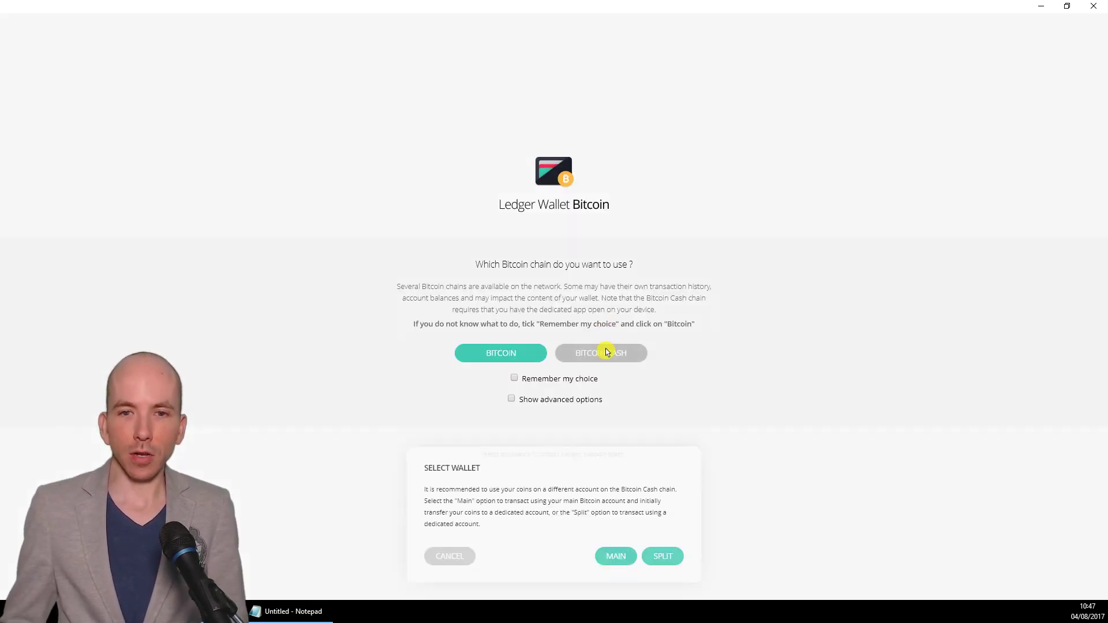
left_click(662, 348)
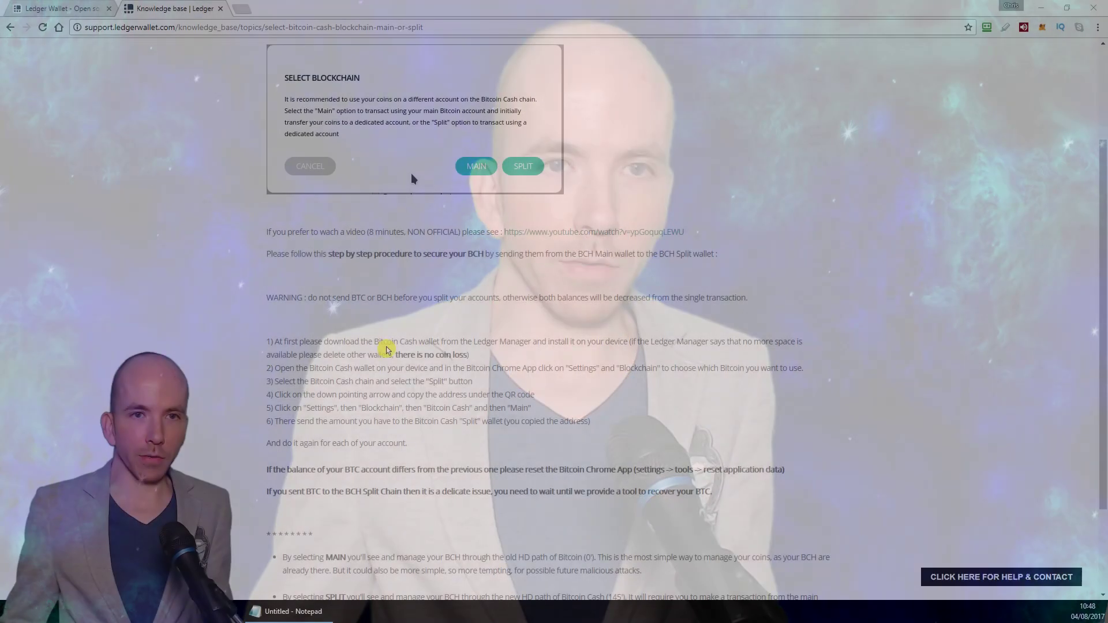
scroll(411, 173, "up", 2)
scroll(1104, 284, "up", 1)
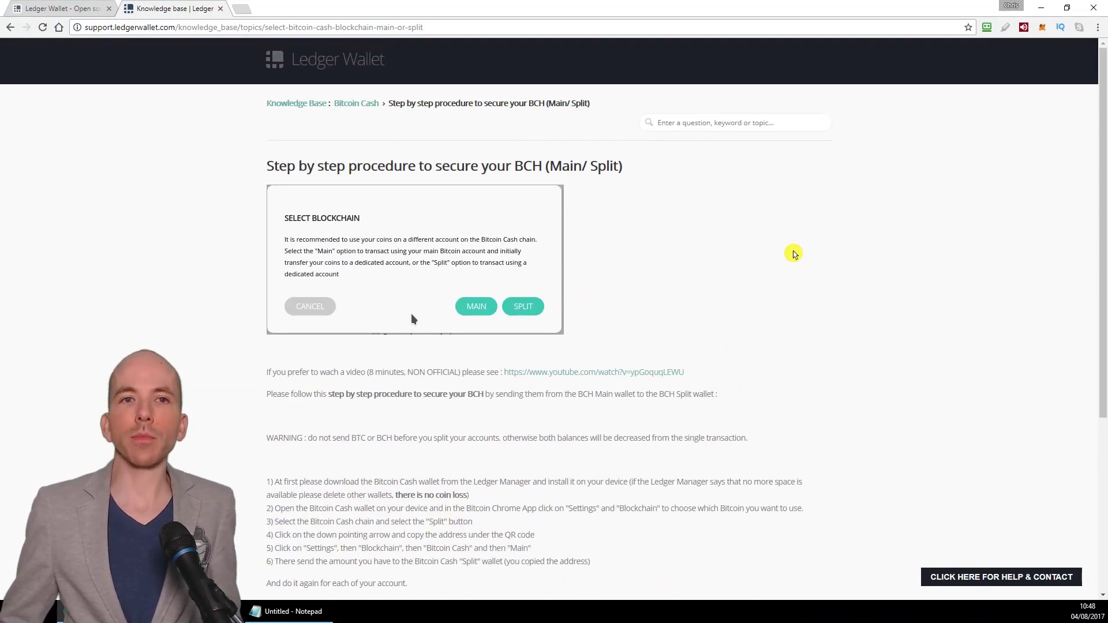